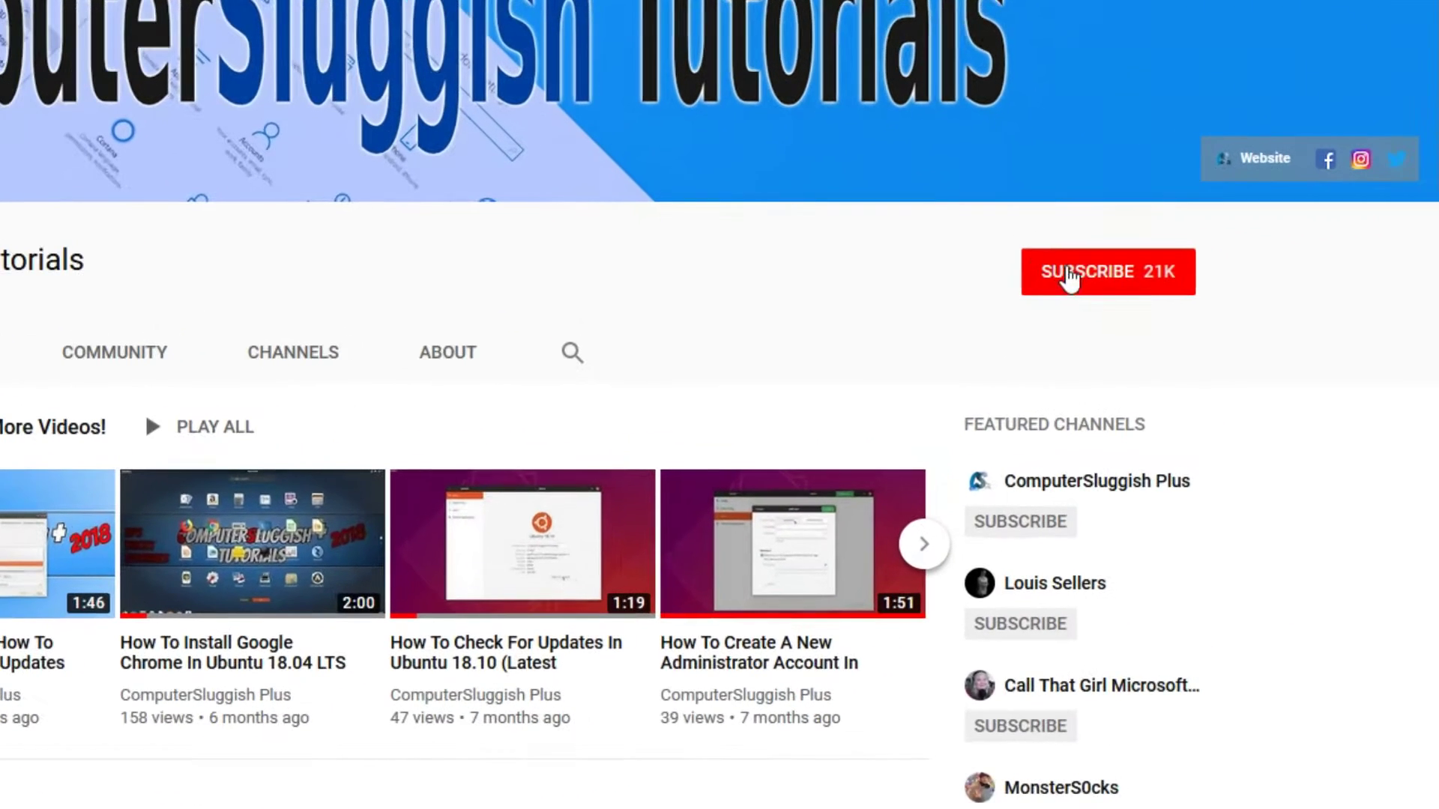
# Step: Subscribe to the YouTube channel and set its bell to All notifications
pyautogui.click(1123, 287)
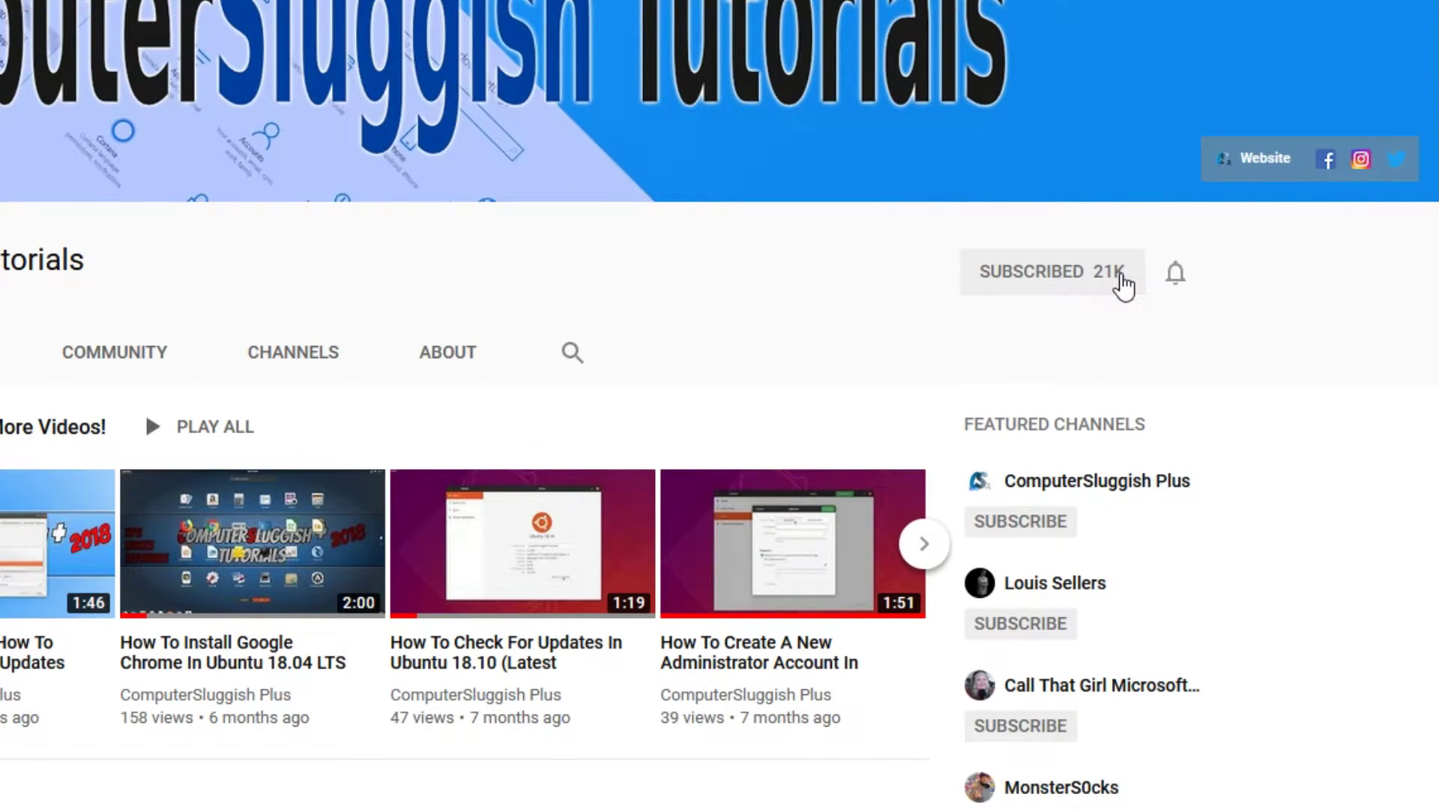
pyautogui.click(1178, 281)
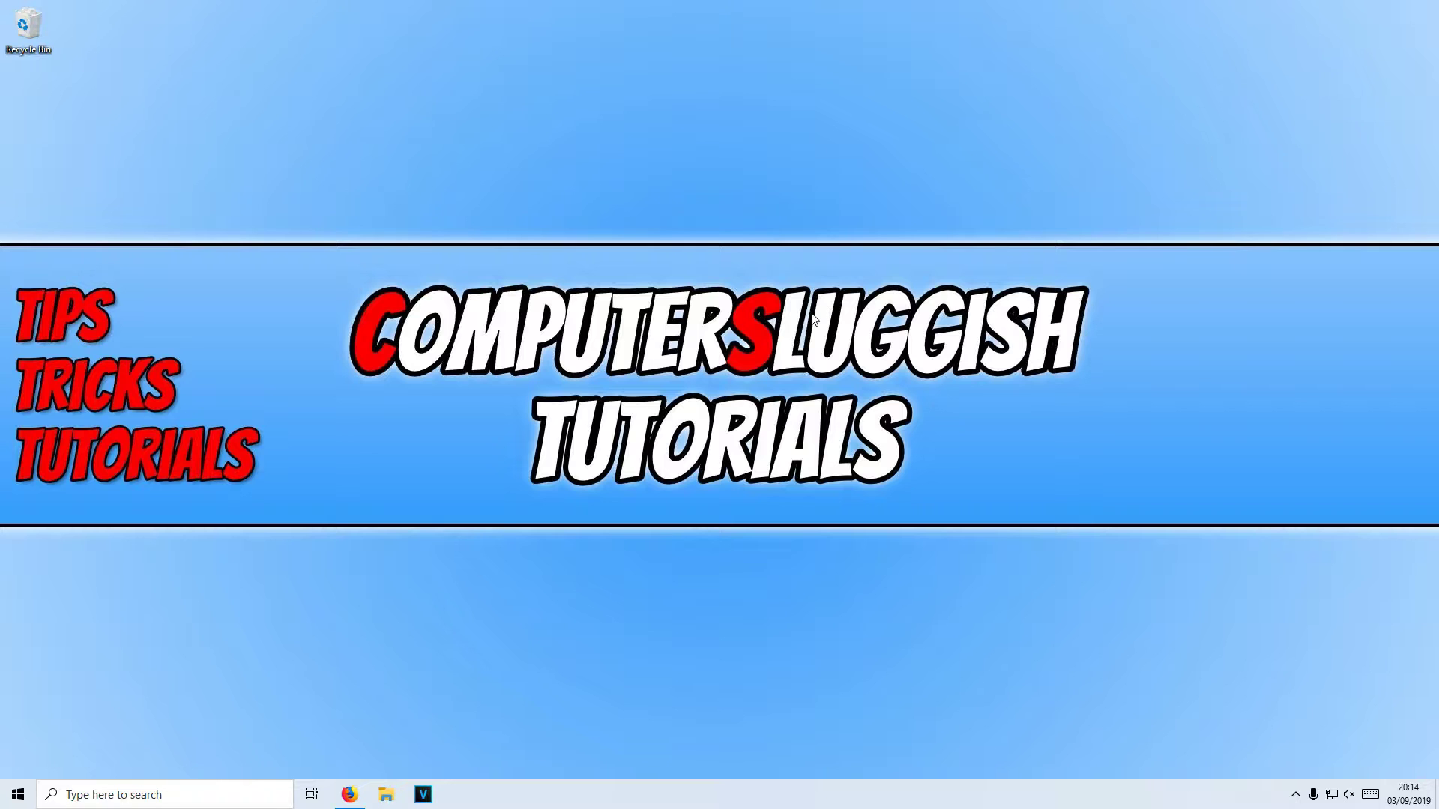
# Step: Search Windows for 'mrt' and run the mrt Run command best match
pyautogui.click(169, 796)
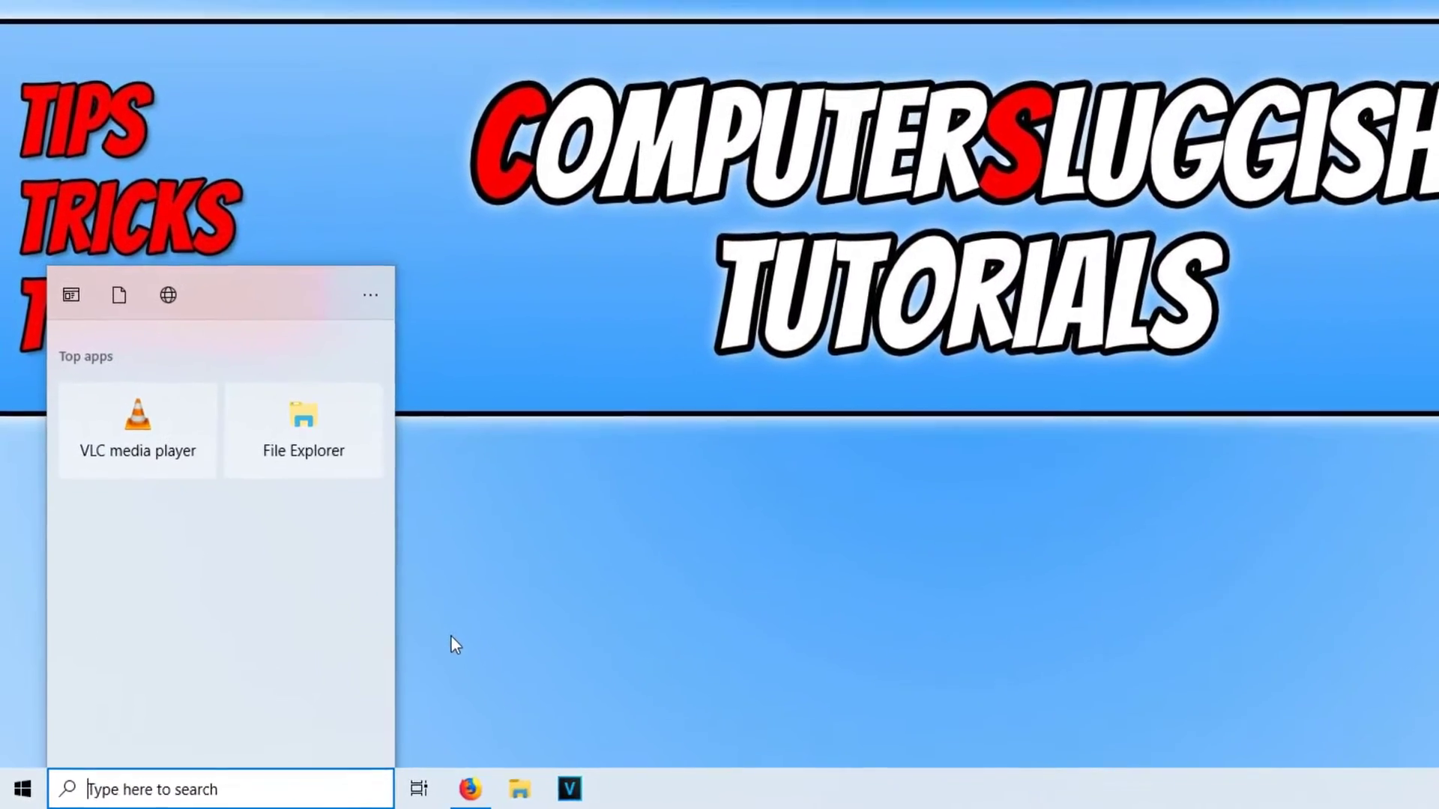
pyautogui.write('mrt')
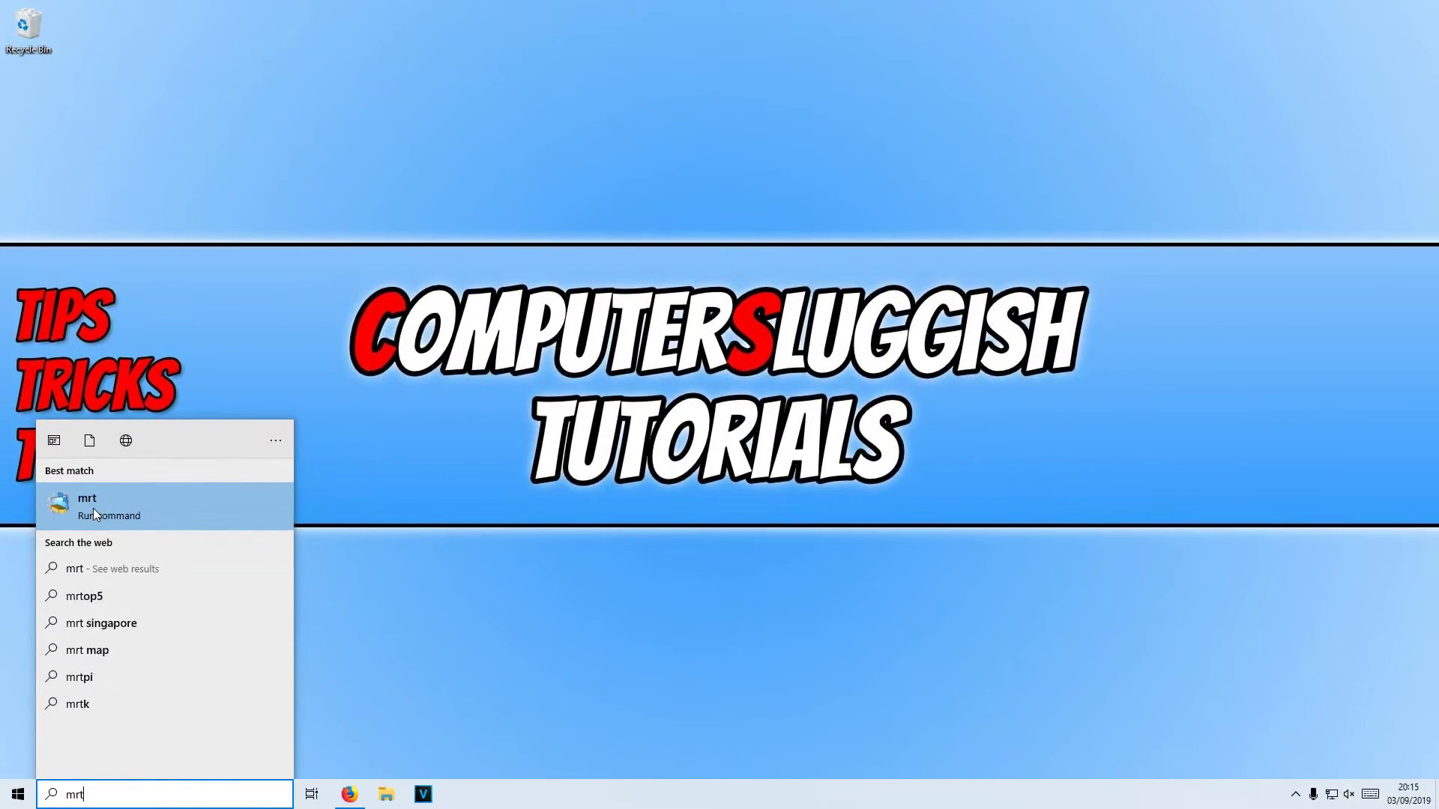
pyautogui.click(94, 509)
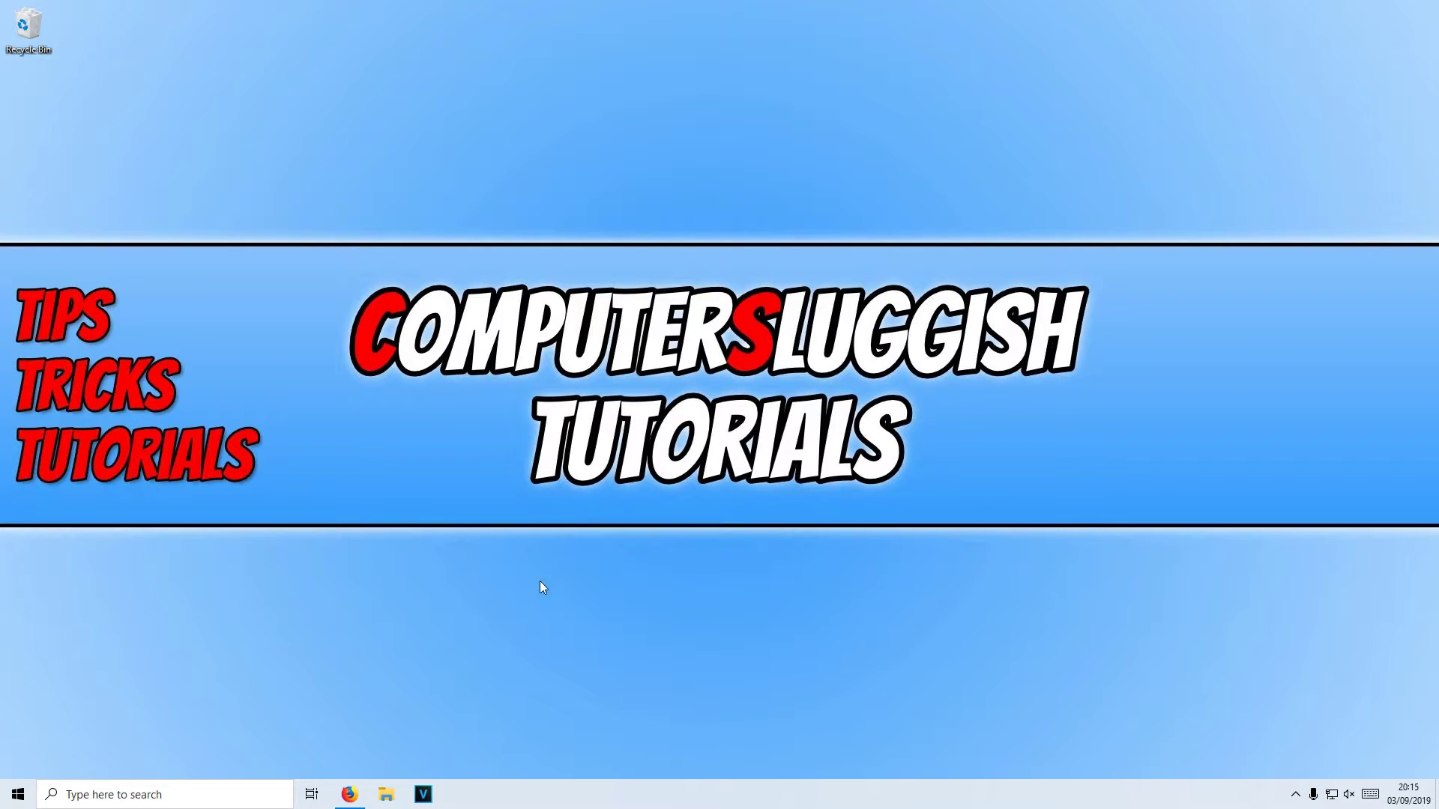
# Step: Download and save Windows-KB890830-x64-V5.75.exe from Firefox, then launch it
pyautogui.click(349, 795)
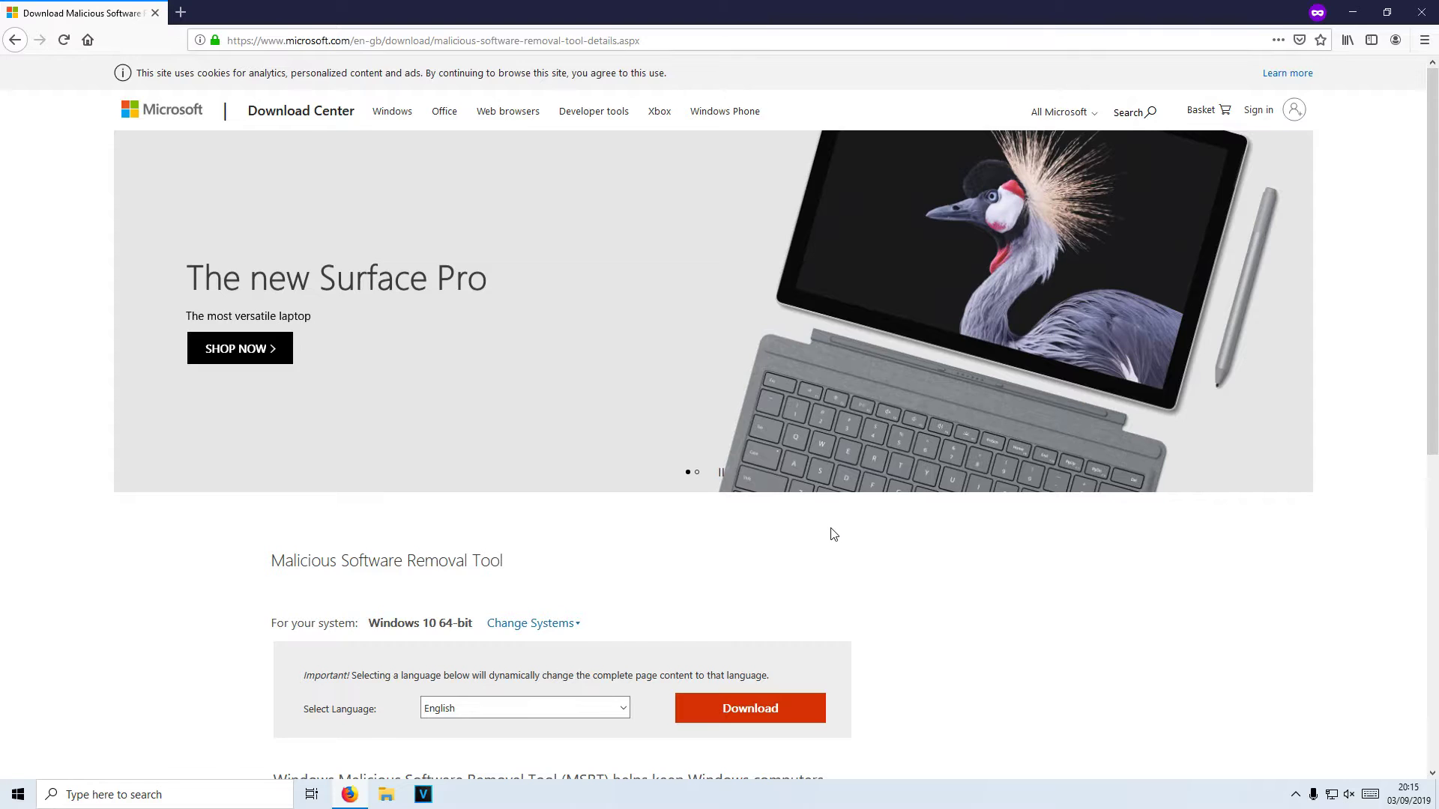
pyautogui.scroll(-1, 828, 537)
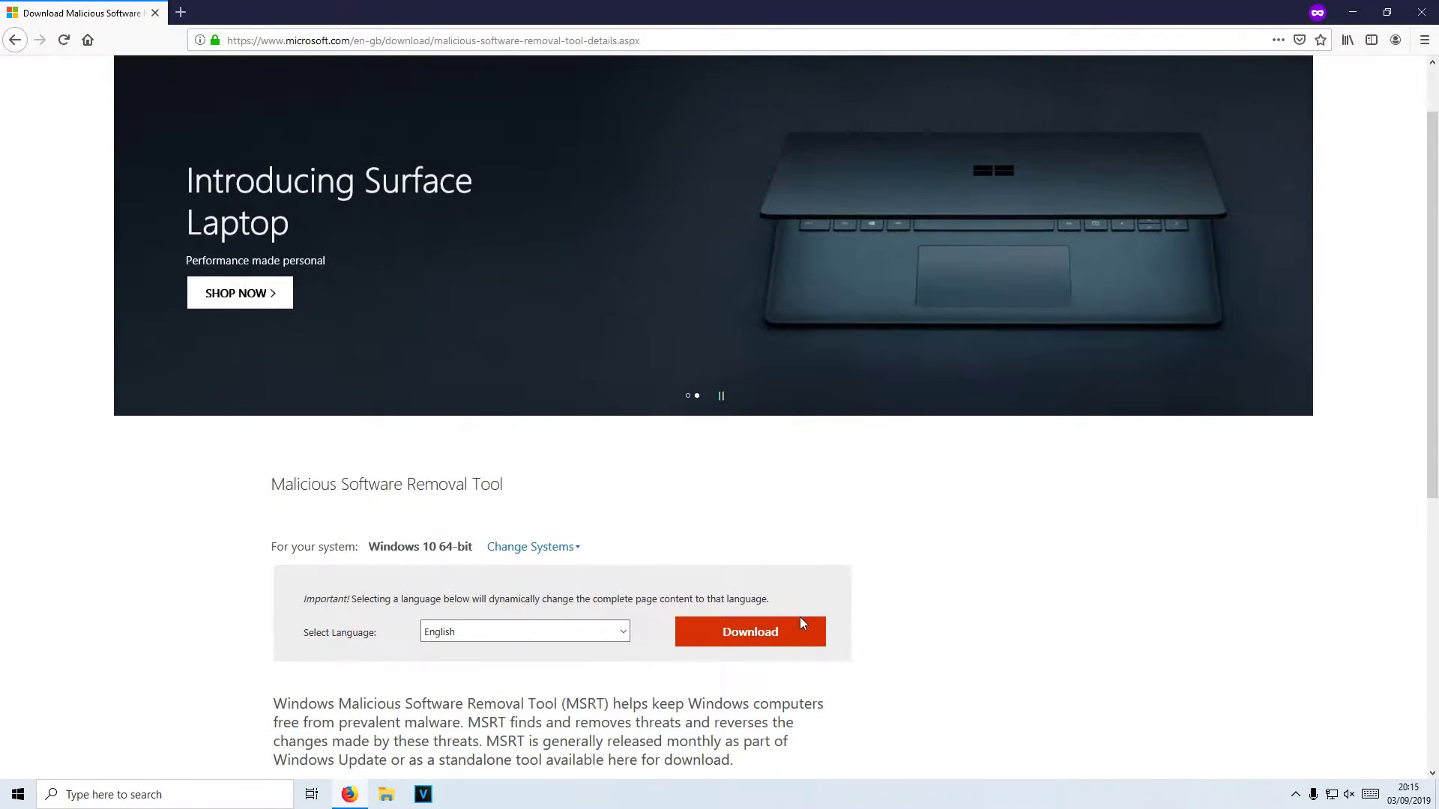
pyautogui.click(802, 624)
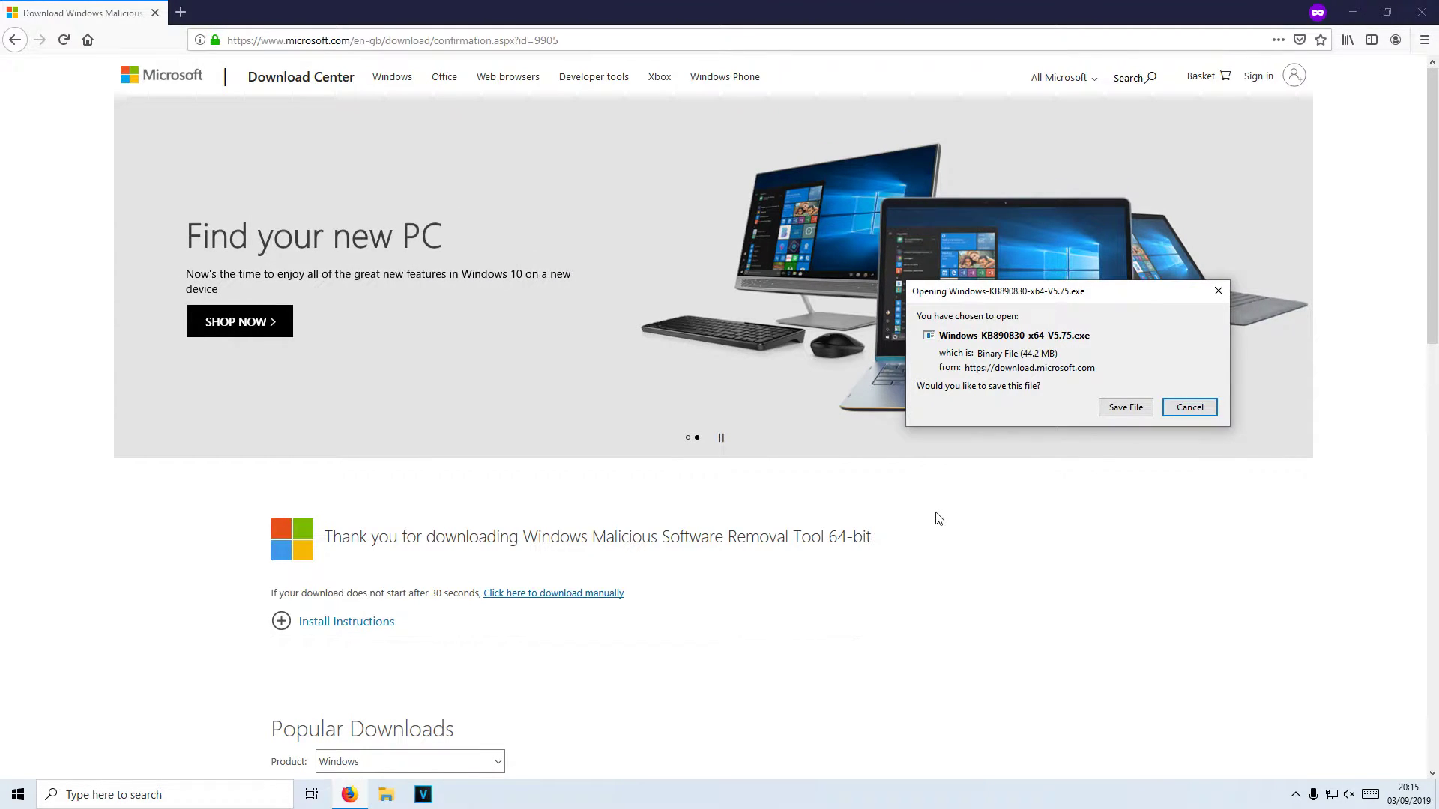
pyautogui.click(1126, 408)
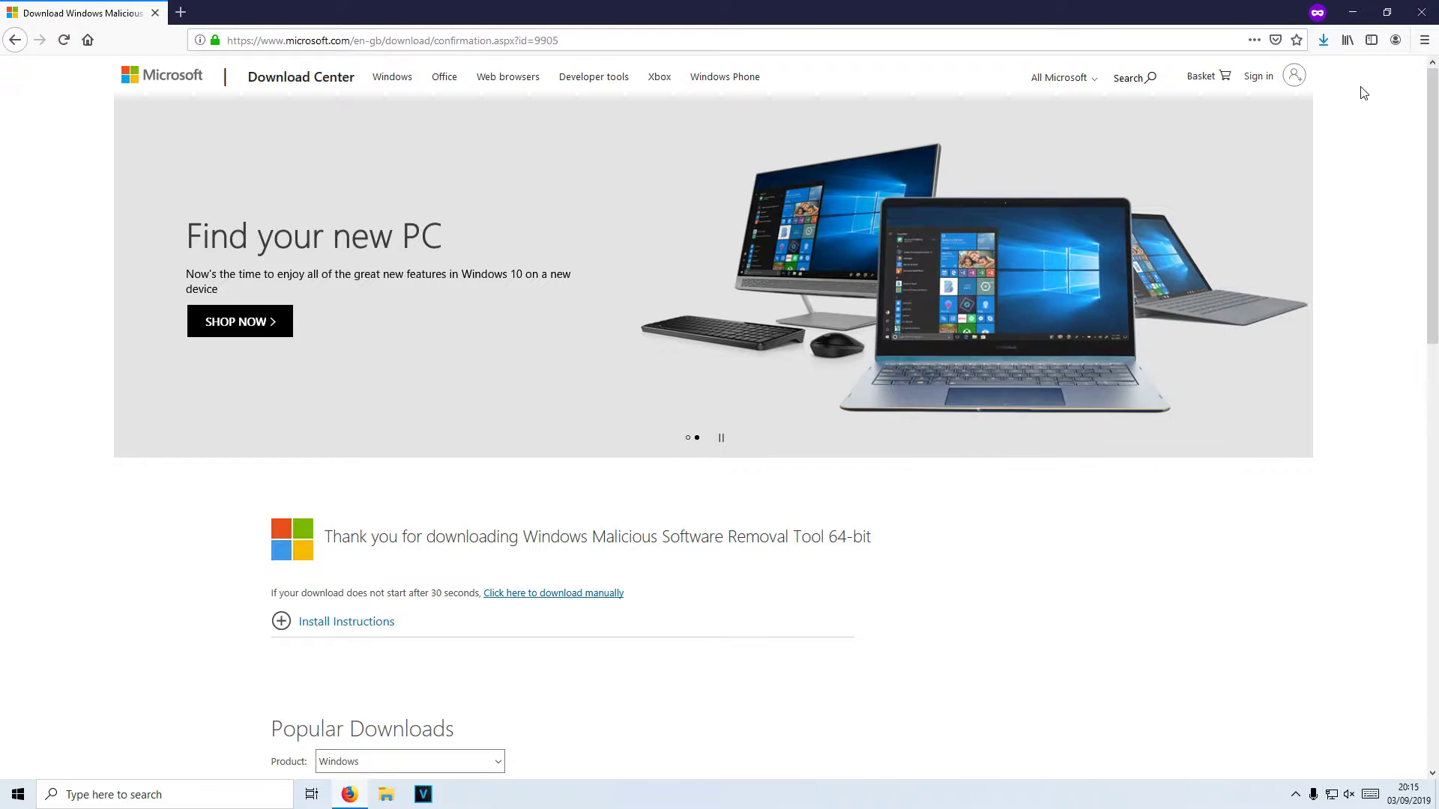
pyautogui.click(1323, 40)
pyautogui.click(1195, 80)
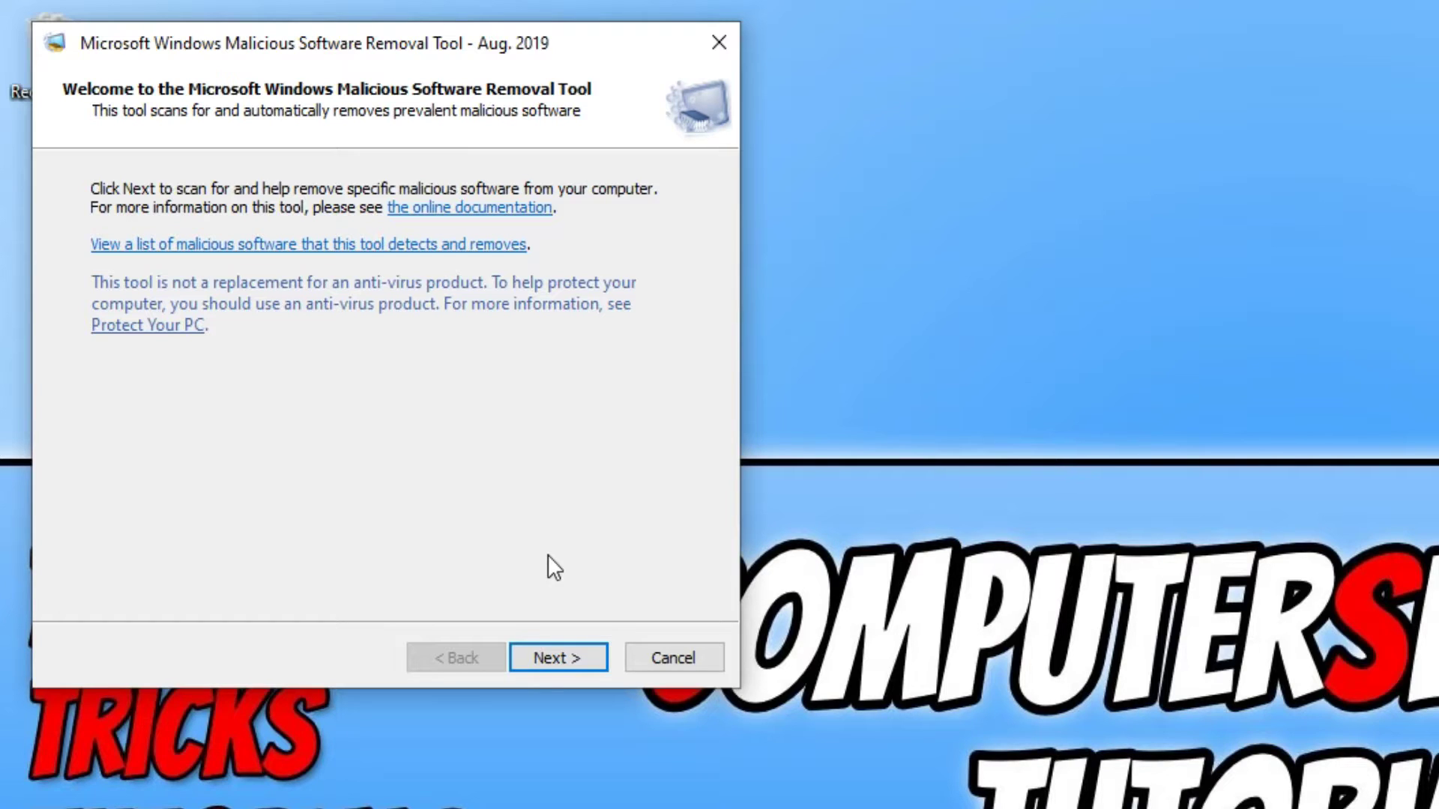
# Step: Move past the MSRT Welcome page and start a Quick scan
pyautogui.click(581, 670)
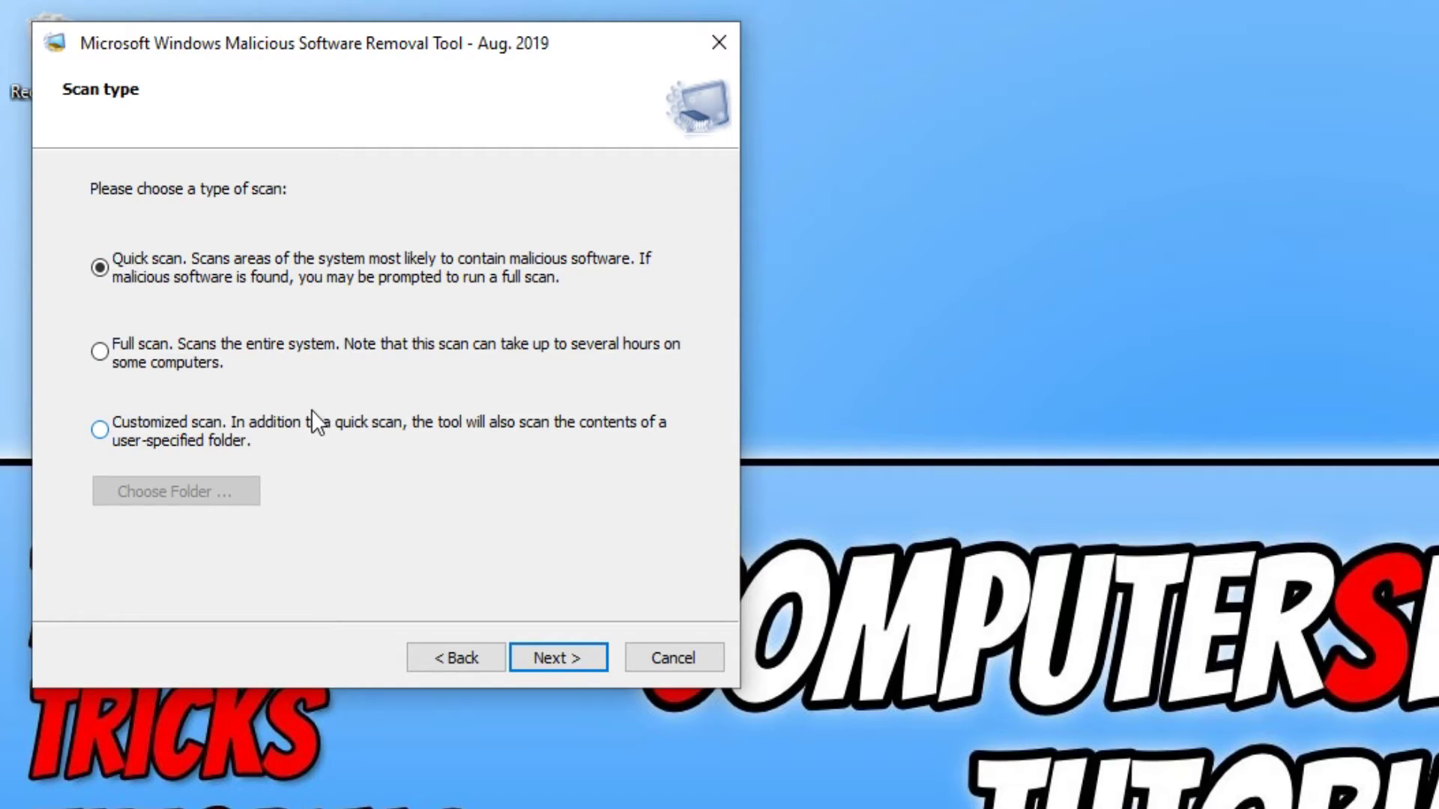
pyautogui.click(561, 658)
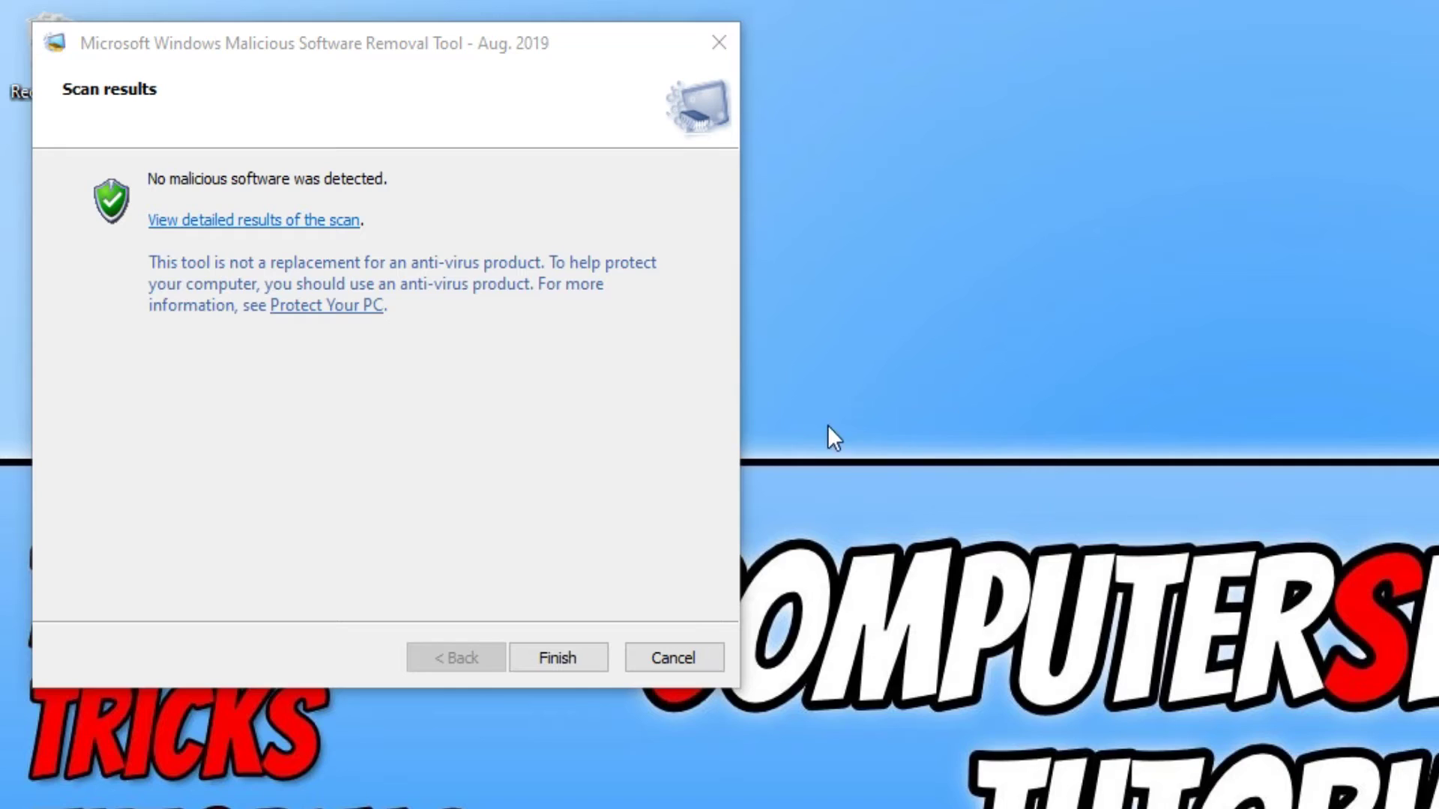
# Step: Open the detailed scan results listing each malware family as not infected
pyautogui.click(678, 412)
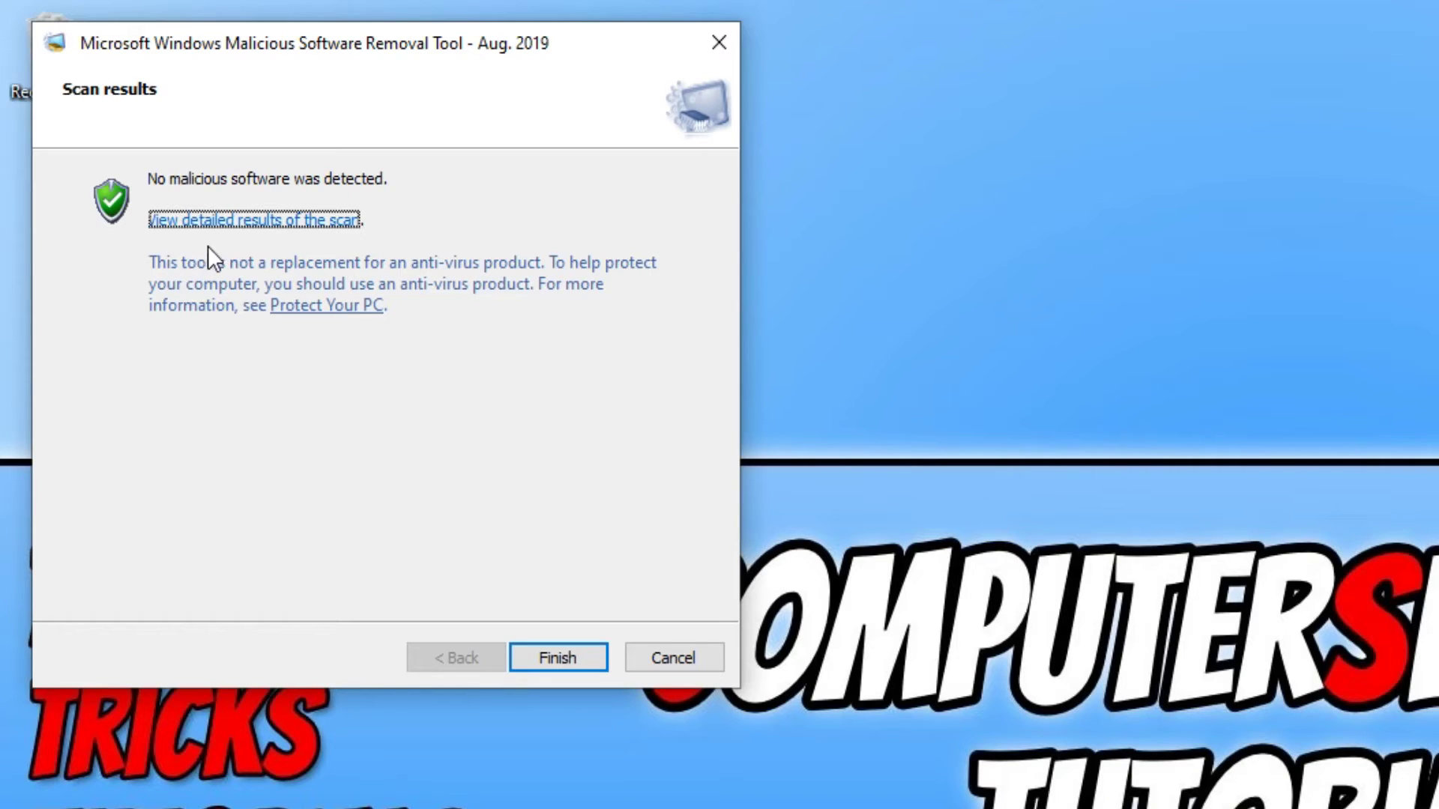
pyautogui.click(264, 221)
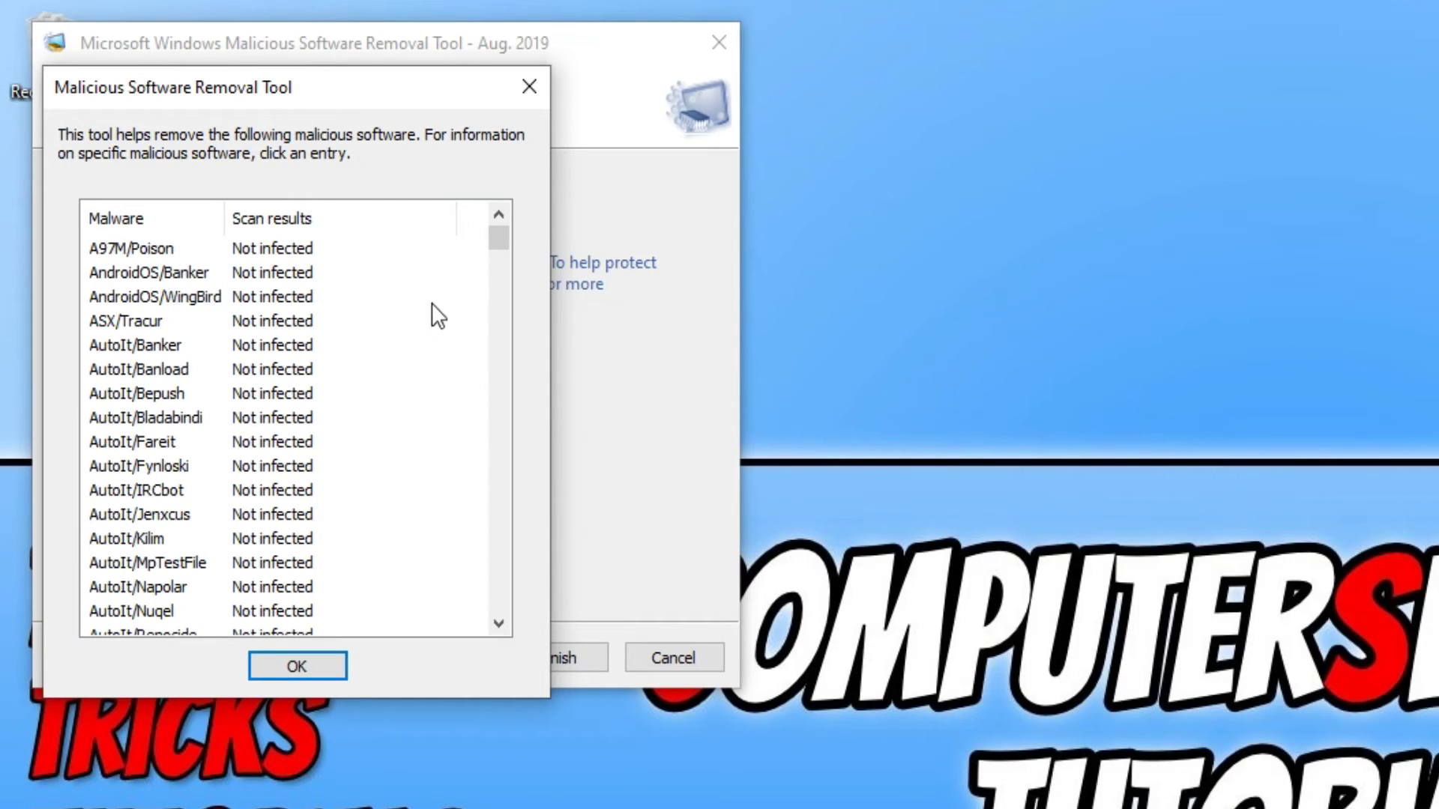
pyautogui.click(308, 671)
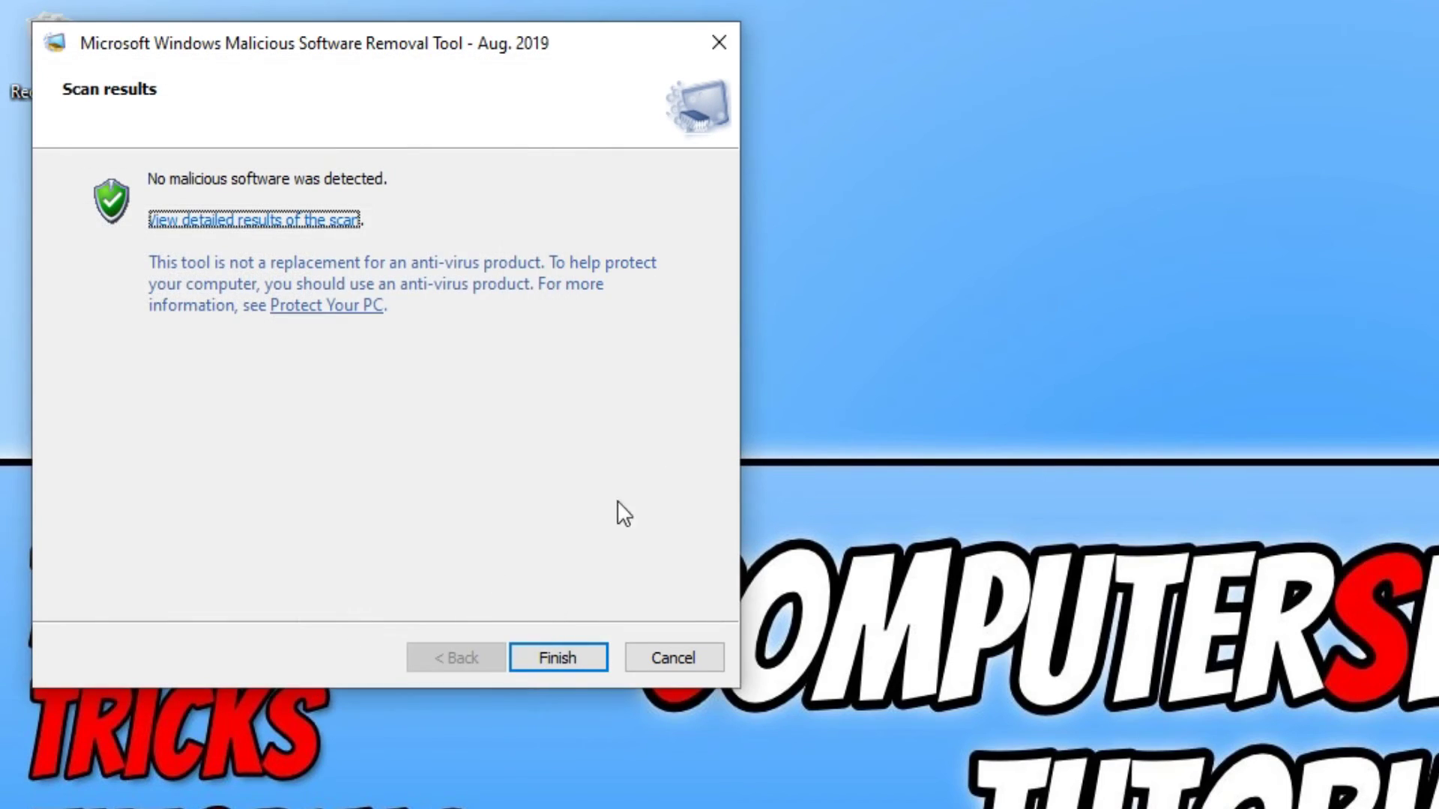